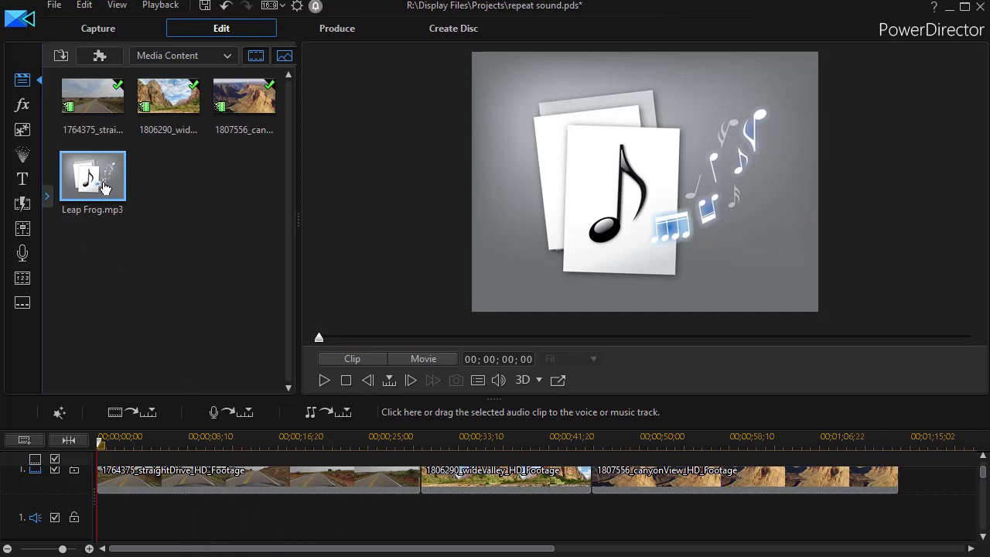
# Step: Place Leap Frog.mp3 on the music track at 00;00;00;00 and preview it from about 3 seconds
pyautogui.moveTo(104, 186)
pyautogui.moveTo(104, 186); pyautogui.dragTo(99, 520)
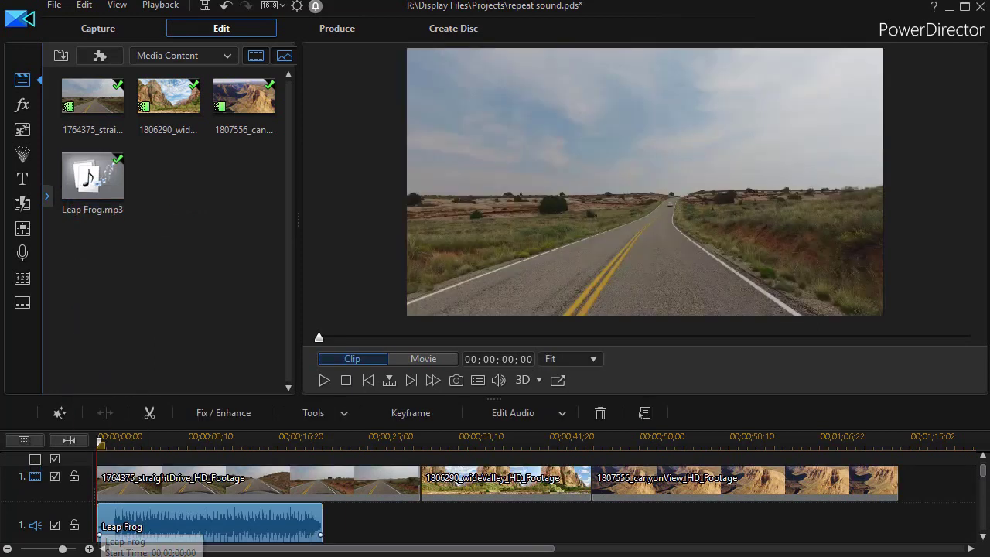
pyautogui.click(132, 441)
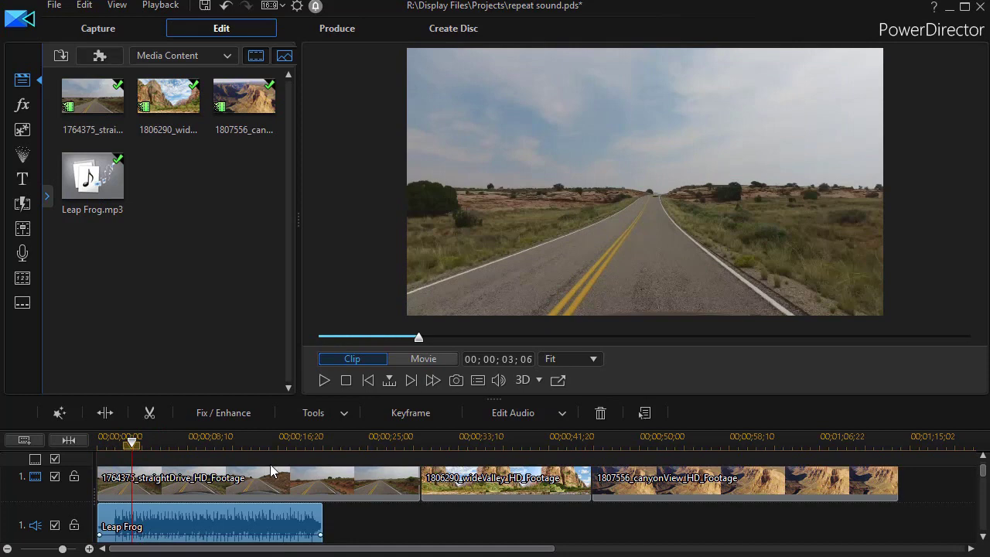
pyautogui.click(324, 381)
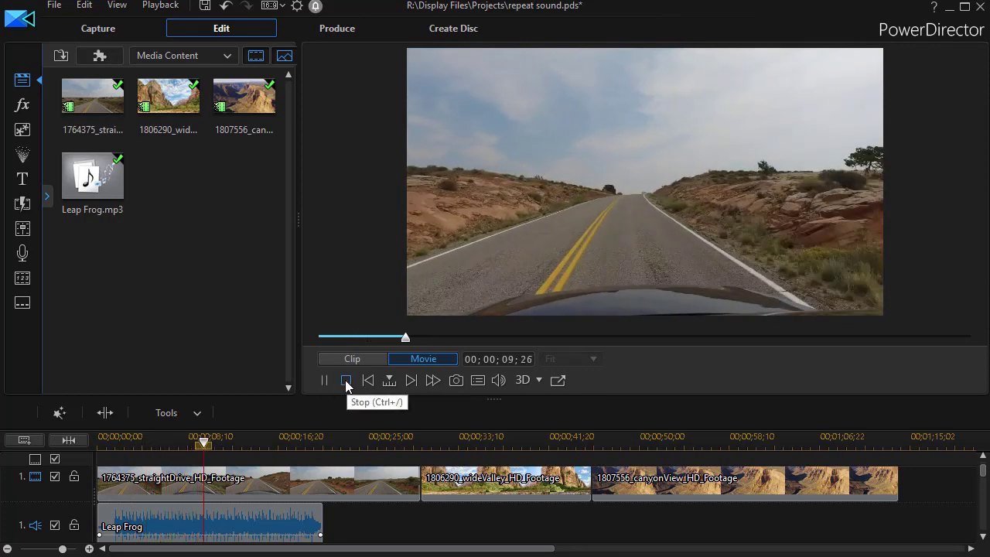
pyautogui.click(345, 380)
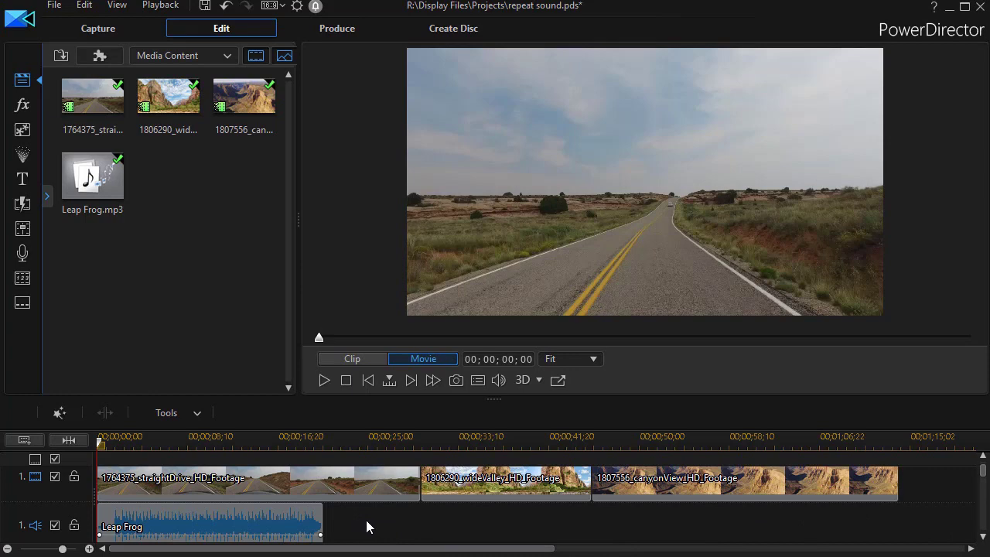
# Step: Send the selected Leap Frog audio clip to WaveEditor through Edit Audio
pyautogui.click(282, 525)
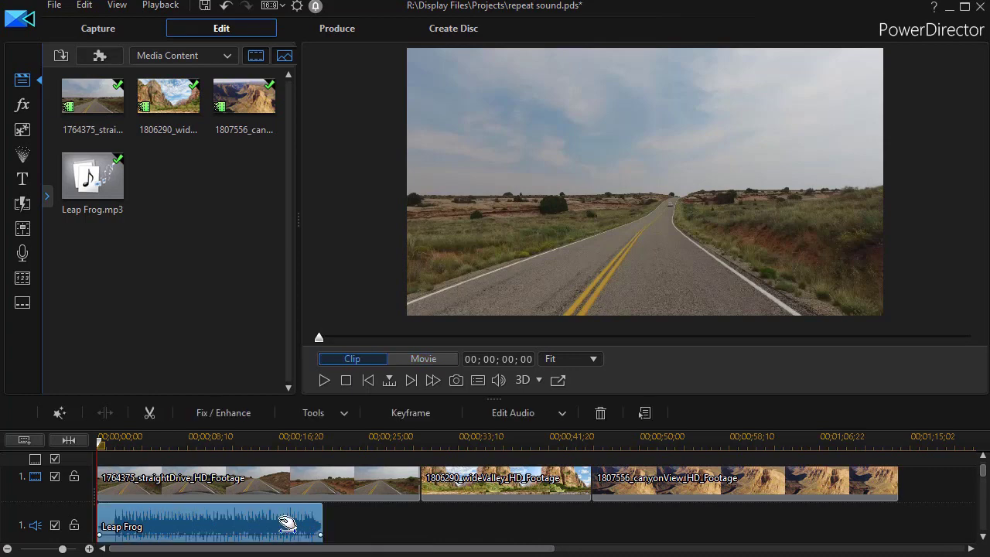
pyautogui.click(515, 412)
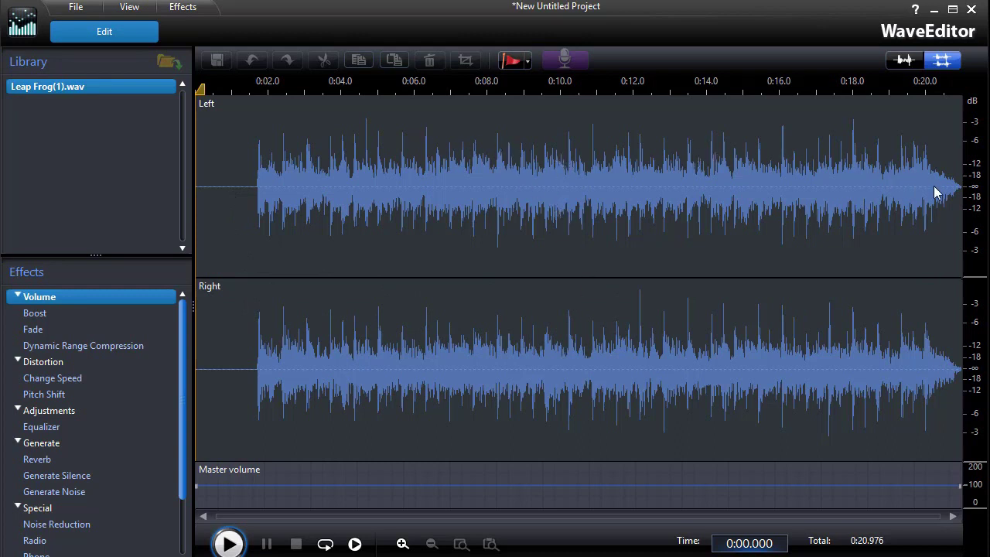
pyautogui.click(447, 123)
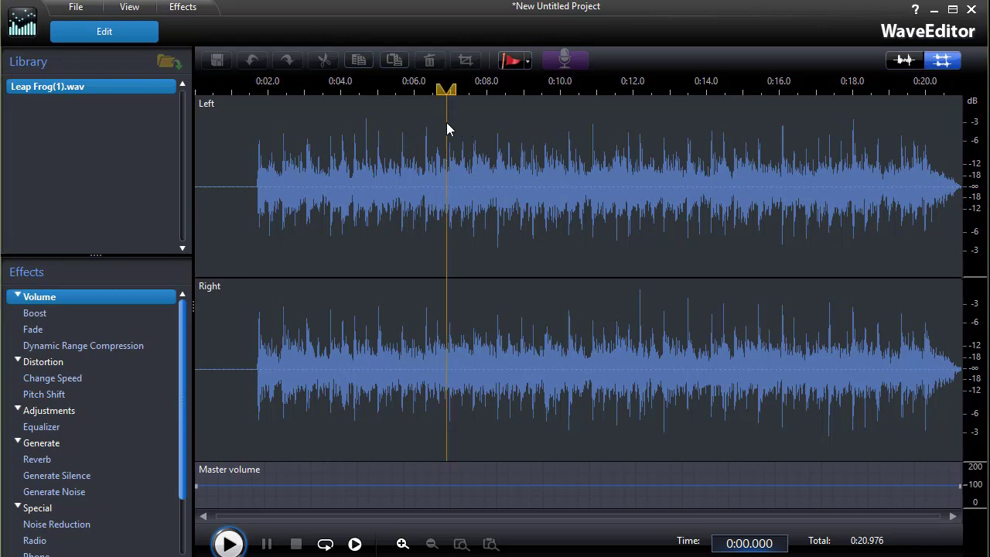
pyautogui.click(228, 544)
pyautogui.click(411, 113)
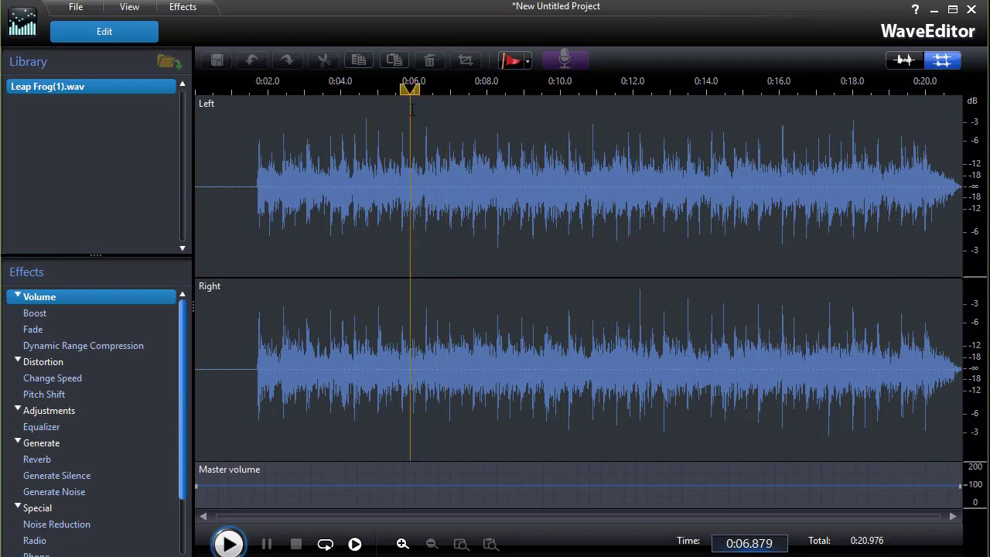
pyautogui.click(230, 545)
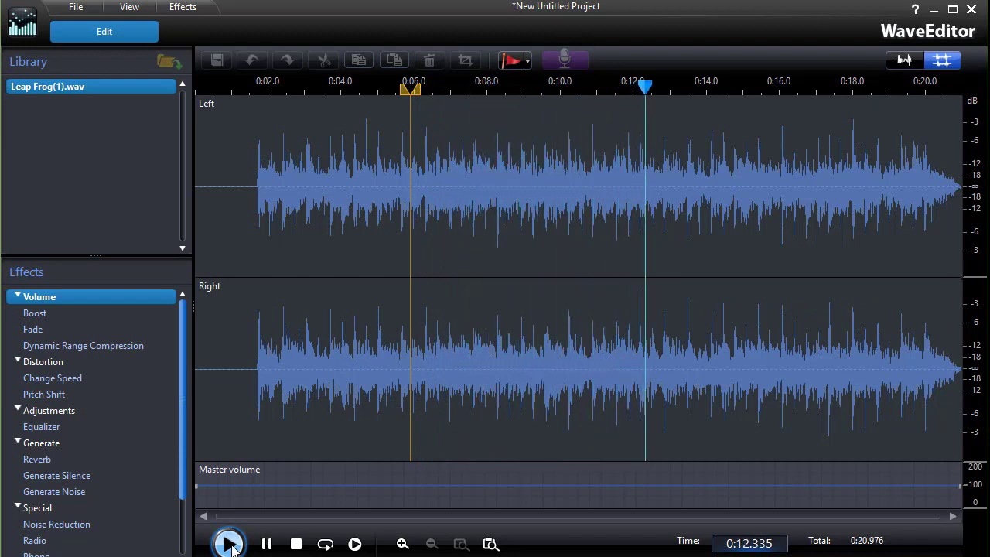
pyautogui.click(231, 546)
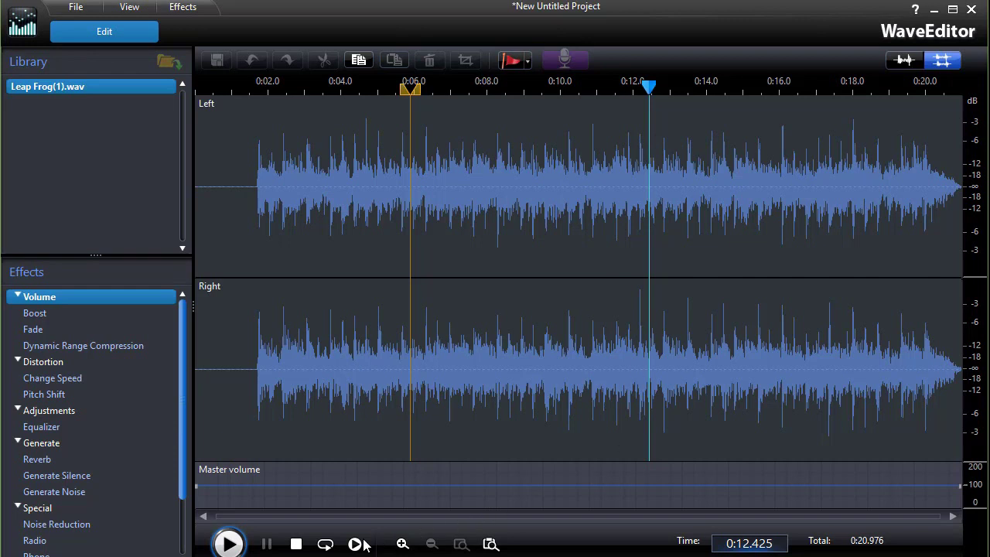
pyautogui.click(401, 543)
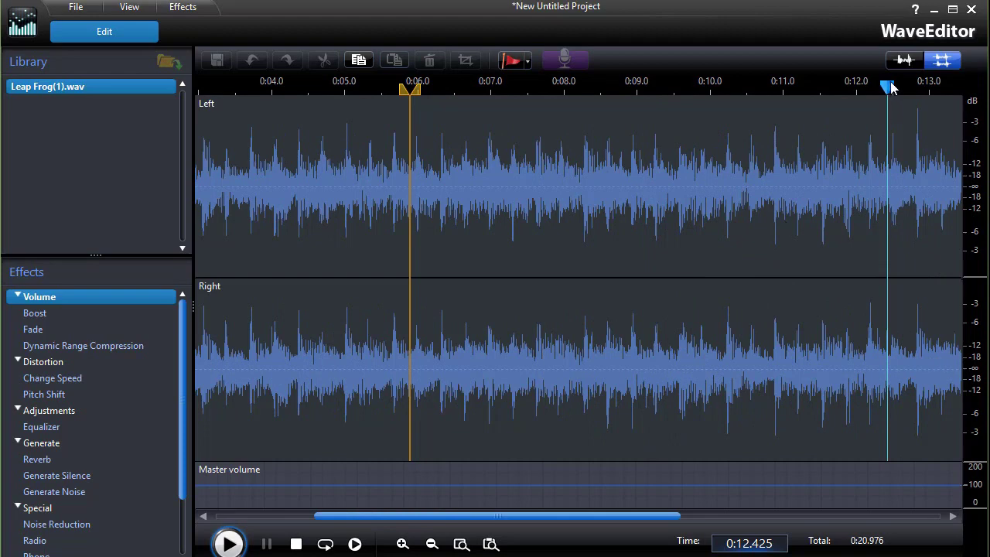
# Step: Position the waveform cursor precisely at 0:12.144 in Leap Frog(1).wav
pyautogui.click(790, 140)
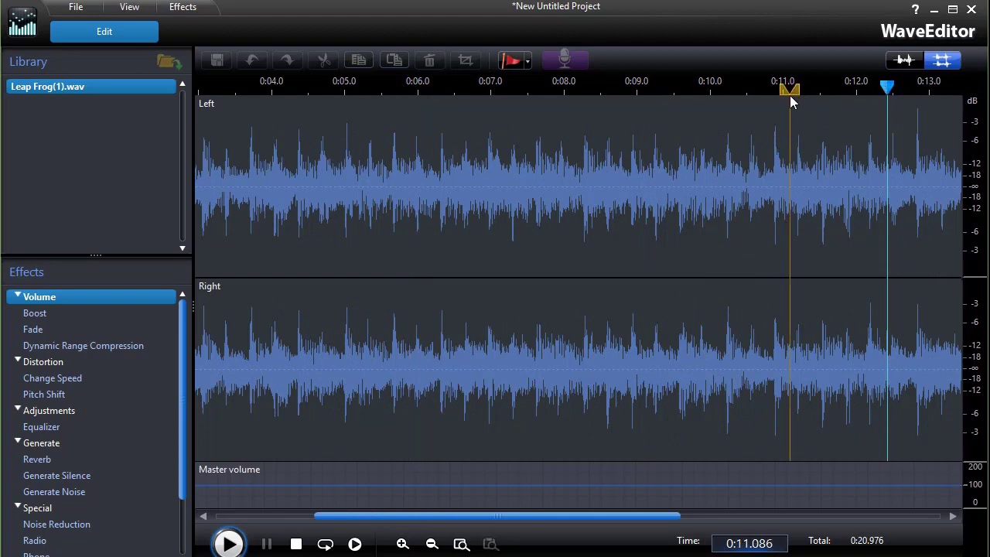
pyautogui.click(295, 544)
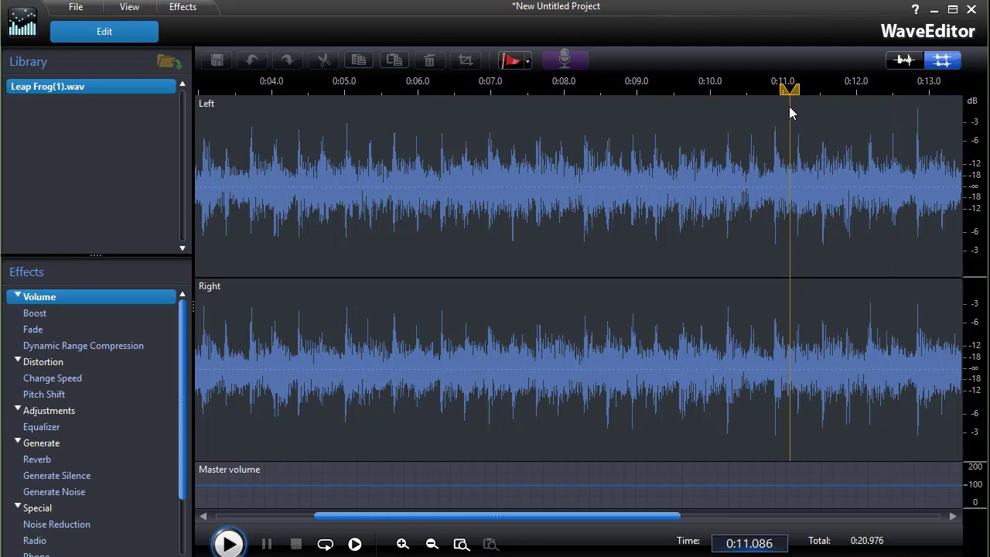
pyautogui.click(858, 117)
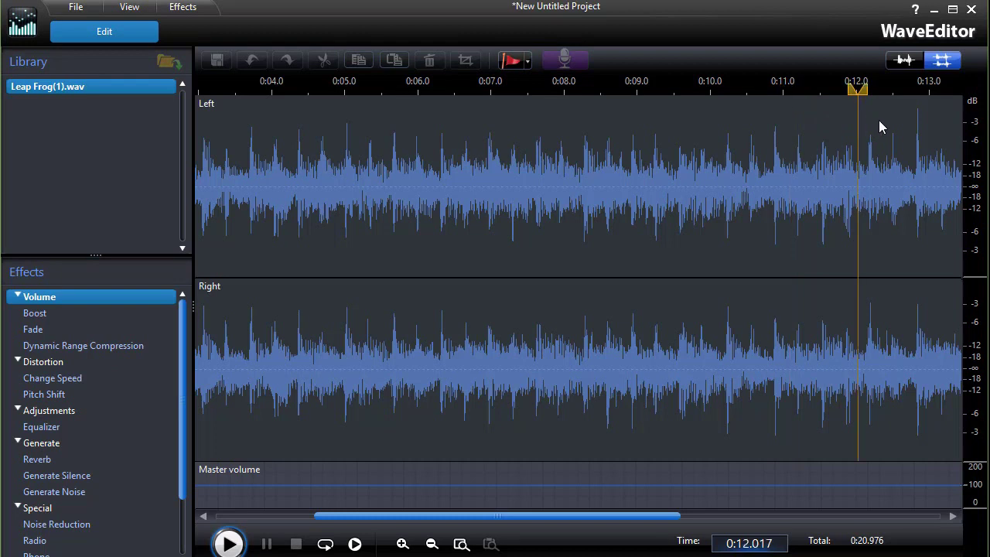
pyautogui.click(869, 125)
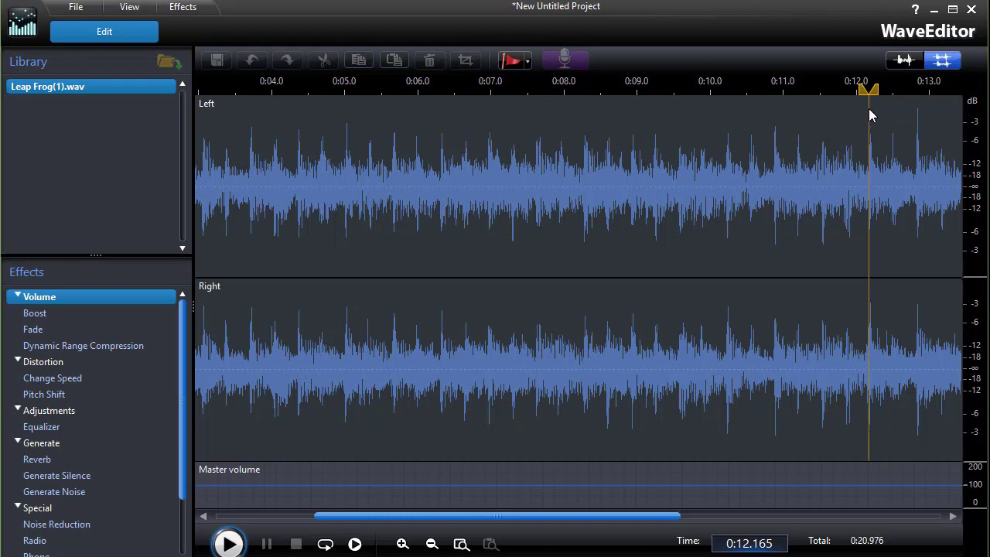
pyautogui.click(867, 109)
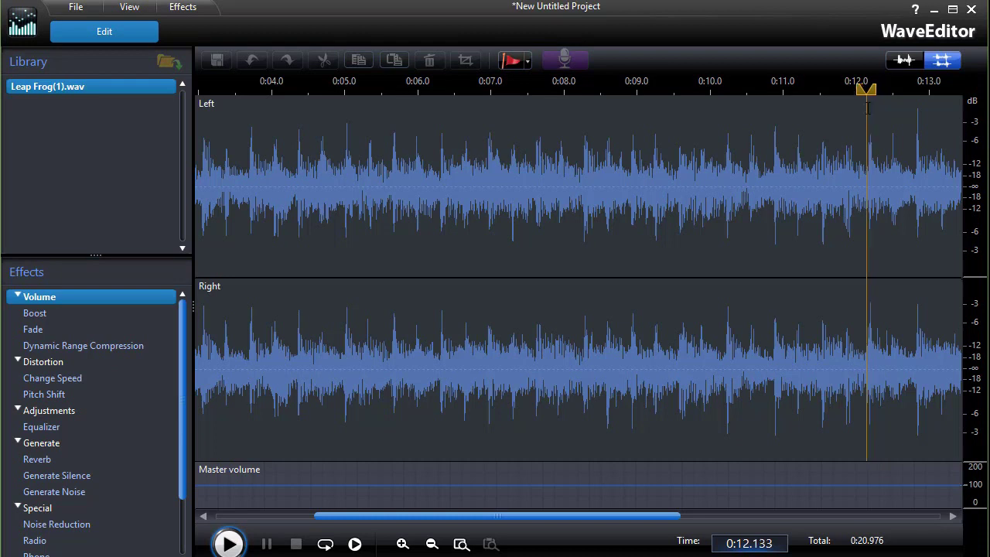
pyautogui.click(868, 113)
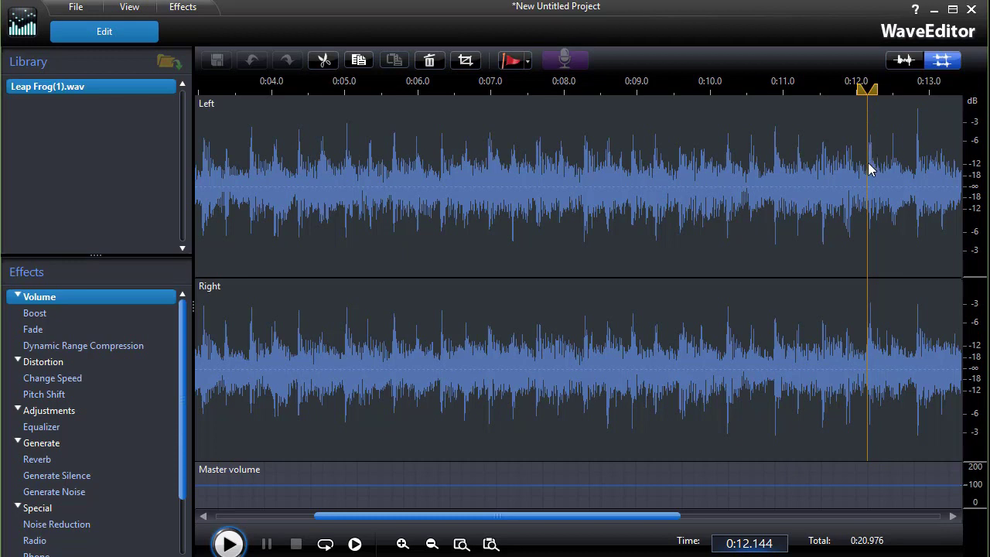
# Step: Insert a bookmark at 0:12.144, then return to the full-file view
pyautogui.click(402, 545)
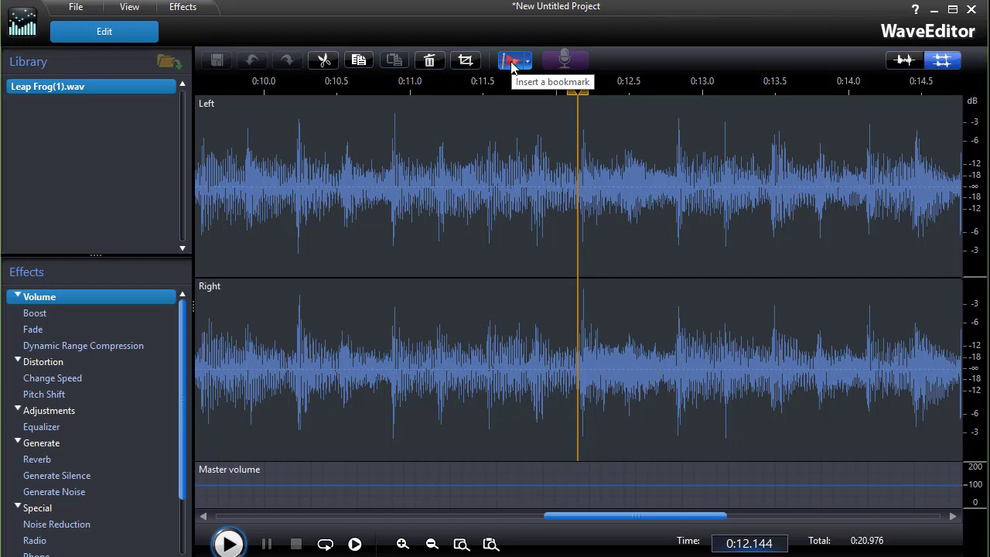
pyautogui.click(511, 65)
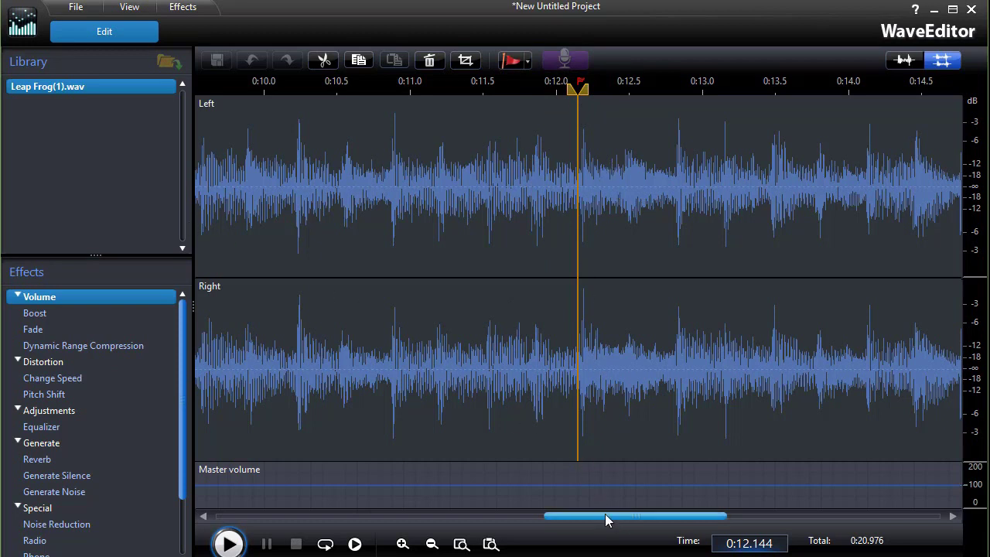
pyautogui.moveTo(607, 519); pyautogui.dragTo(552, 518)
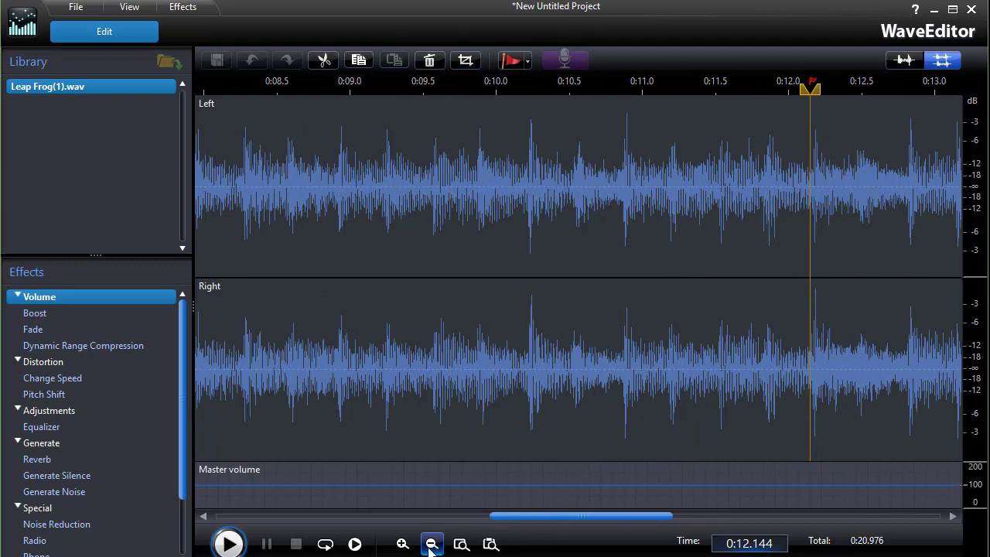
pyautogui.click(431, 544)
# Step: Copy the stretch from about 0:02.1 to the 0:12.1 bookmark, leaving an insertion point near 0:01.5
pyautogui.click(432, 545)
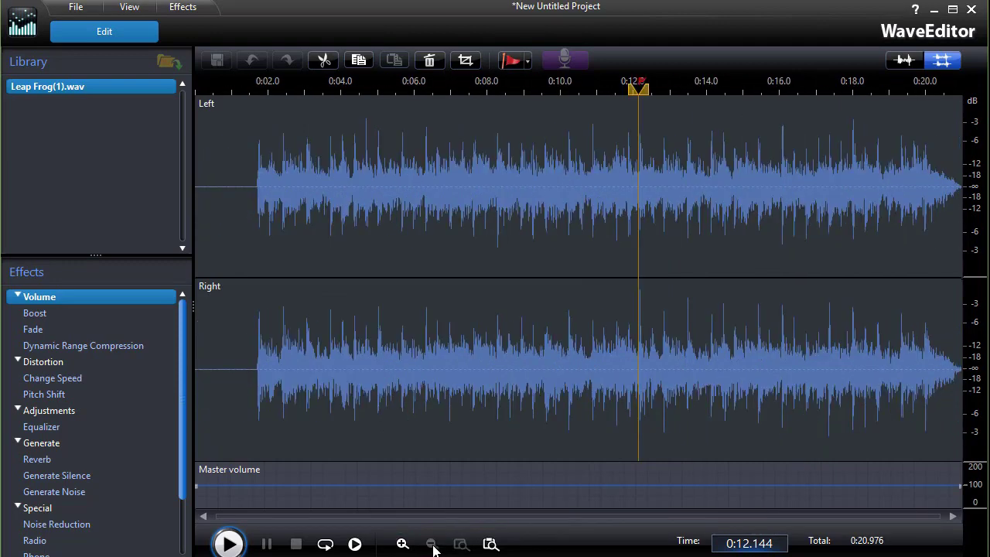
pyautogui.moveTo(630, 90); pyautogui.dragTo(257, 158)
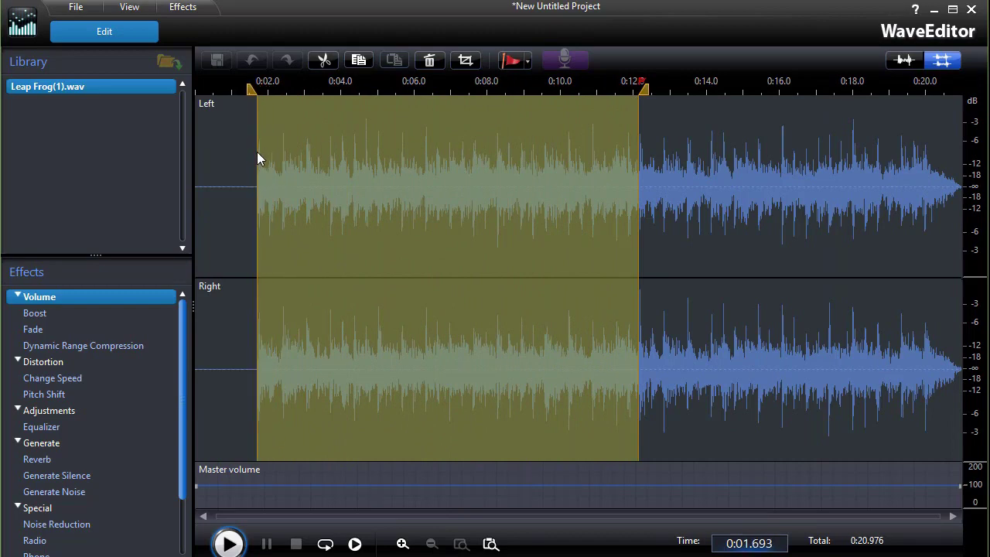
pyautogui.click(360, 62)
pyautogui.moveTo(638, 93); pyautogui.dragTo(249, 123)
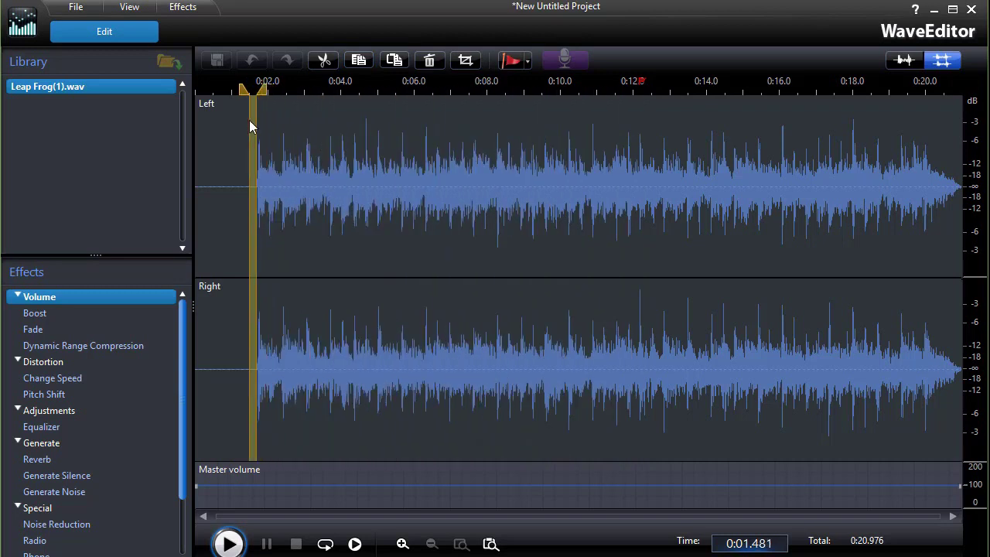
pyautogui.click(262, 154)
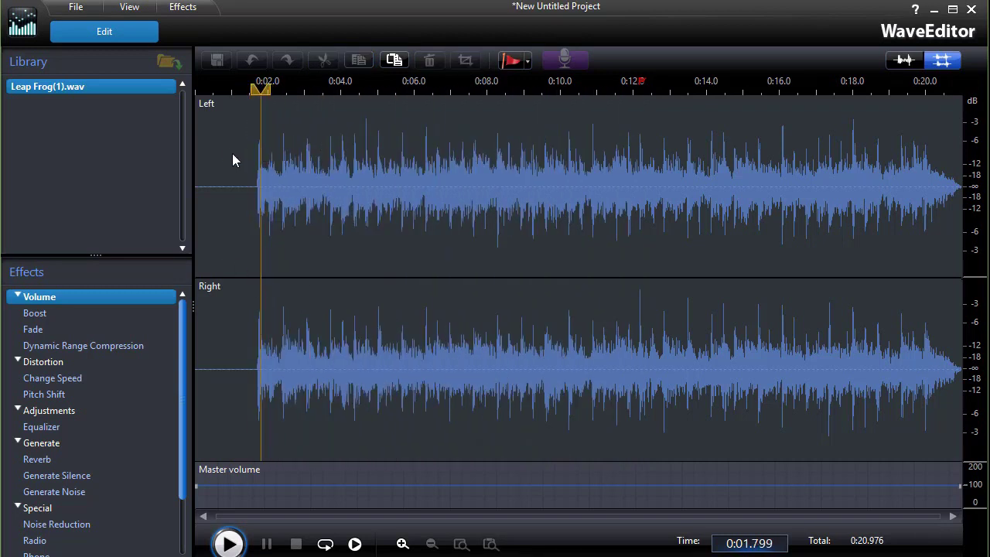
# Step: Paste the copied section once where the music begins
pyautogui.click(254, 148)
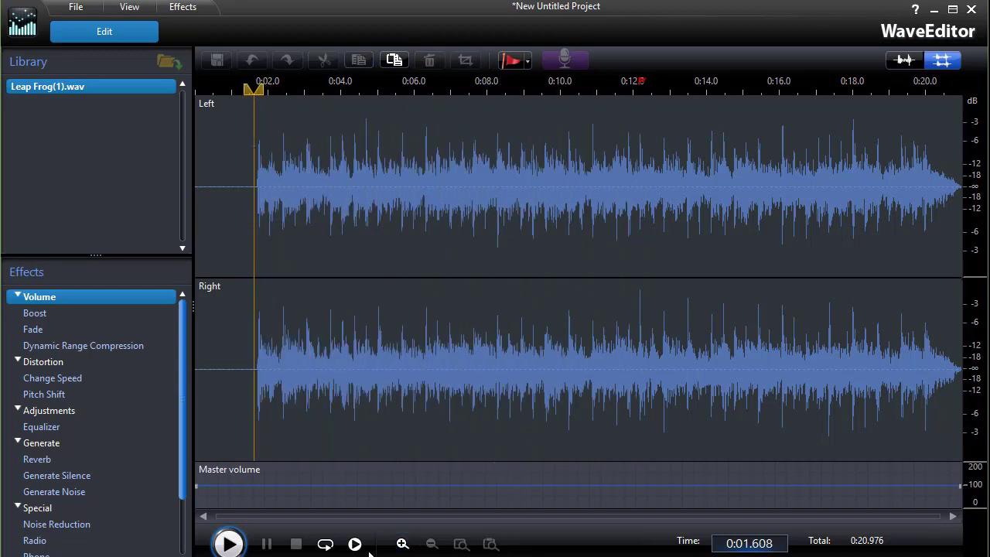
pyautogui.click(402, 544)
pyautogui.click(402, 544)
pyautogui.click(402, 544)
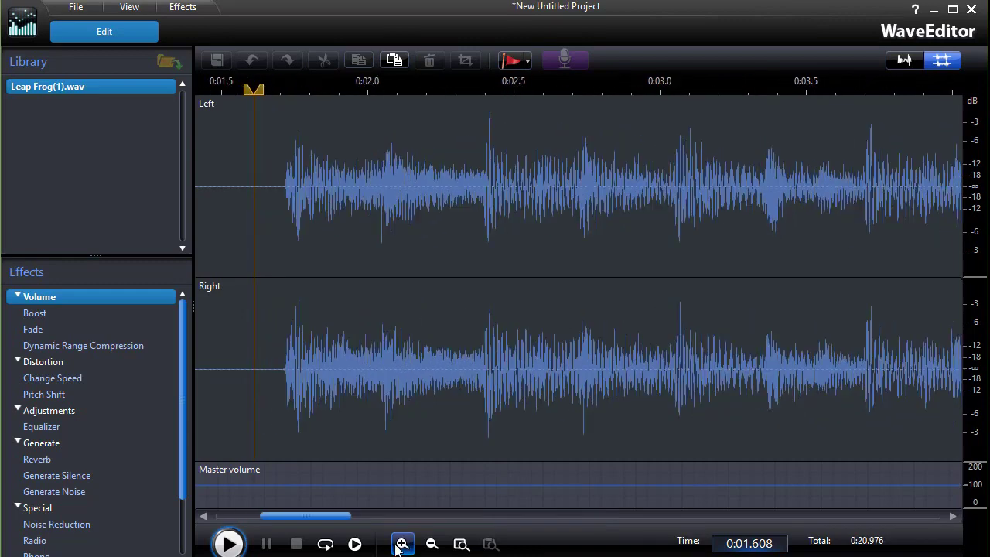
pyautogui.click(287, 120)
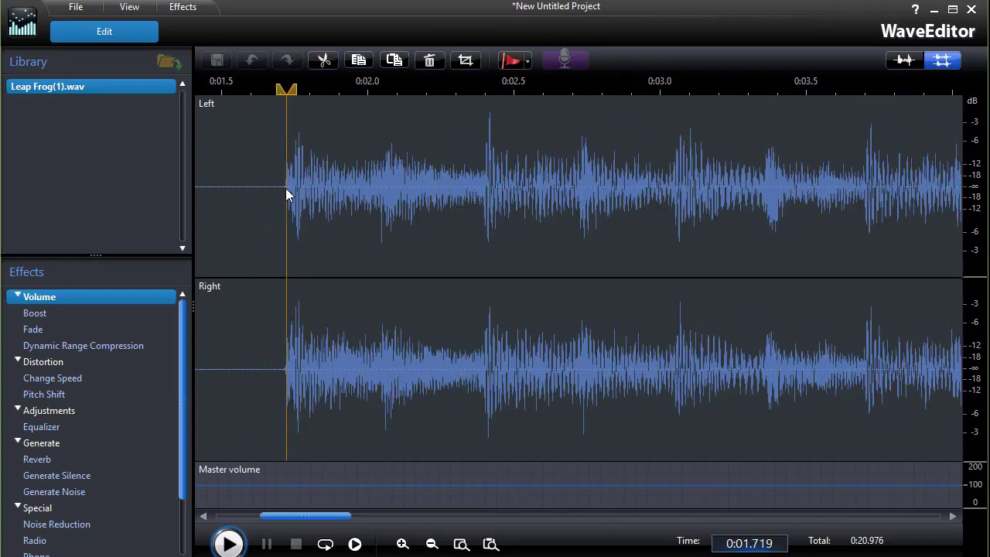
pyautogui.click(395, 62)
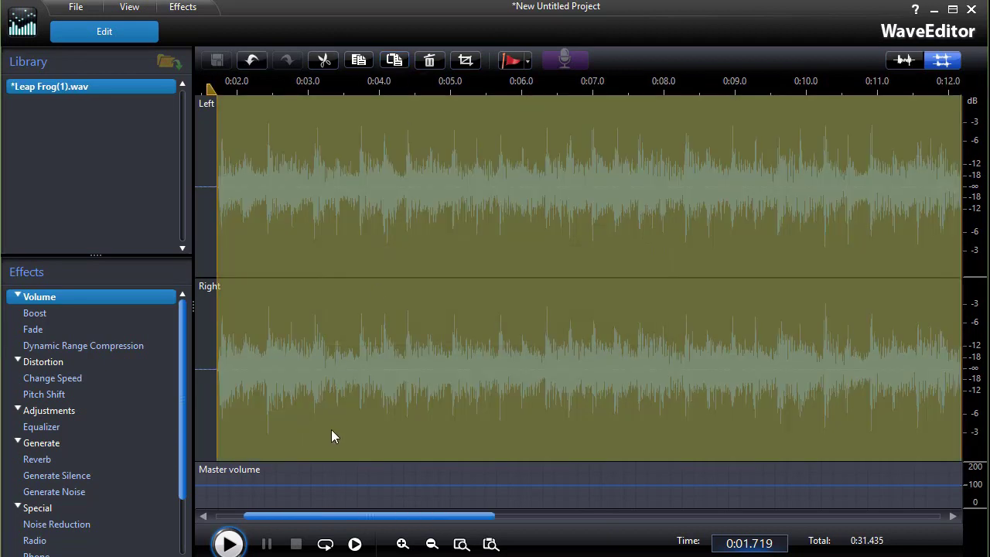
pyautogui.click(296, 294)
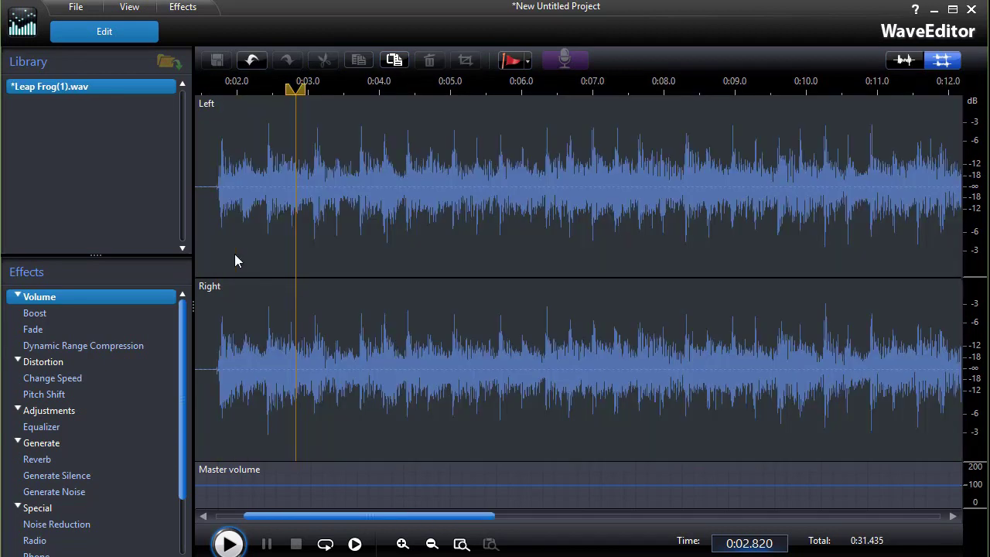
# Step: Paste another copy at 0:01.742, bringing the track to 1:23.742
pyautogui.click(218, 202)
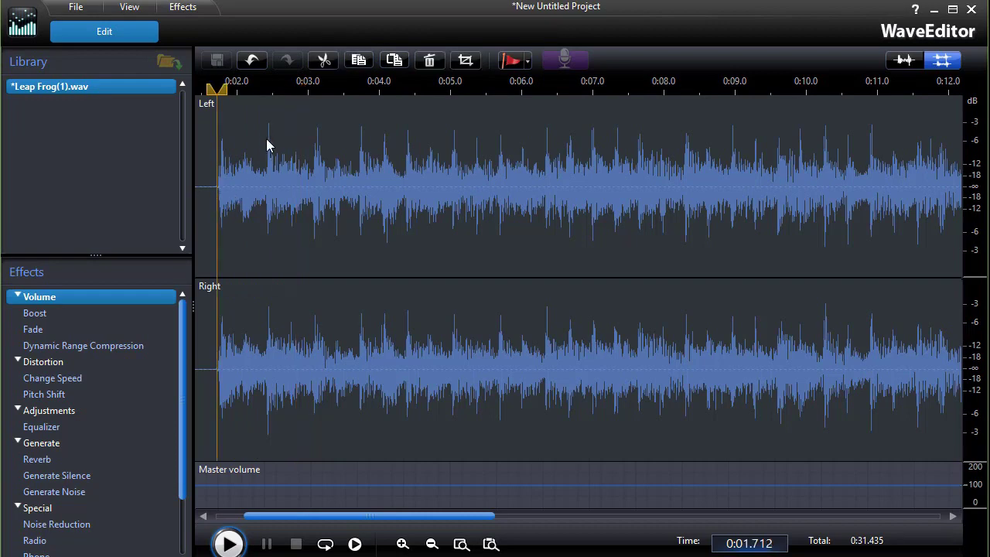
pyautogui.click(402, 543)
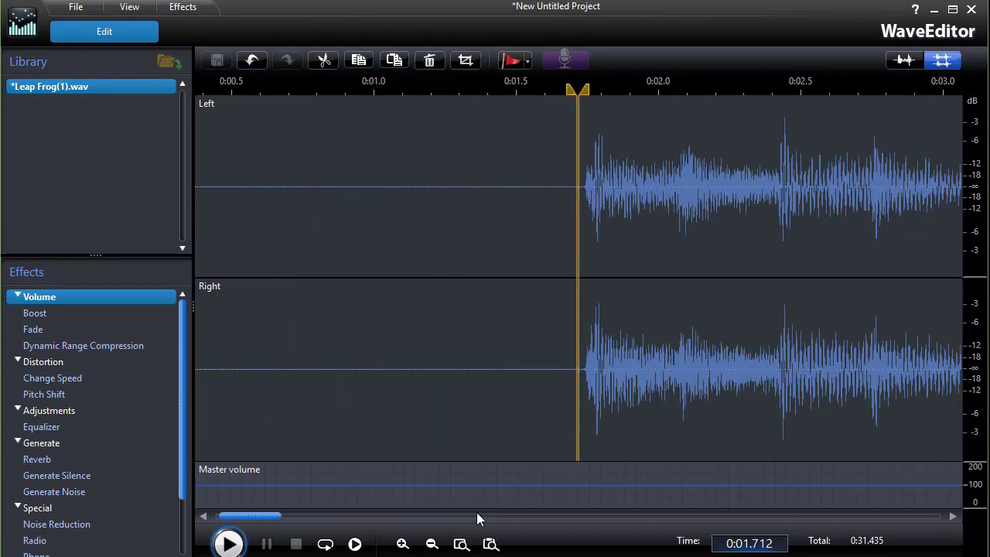
pyautogui.click(402, 543)
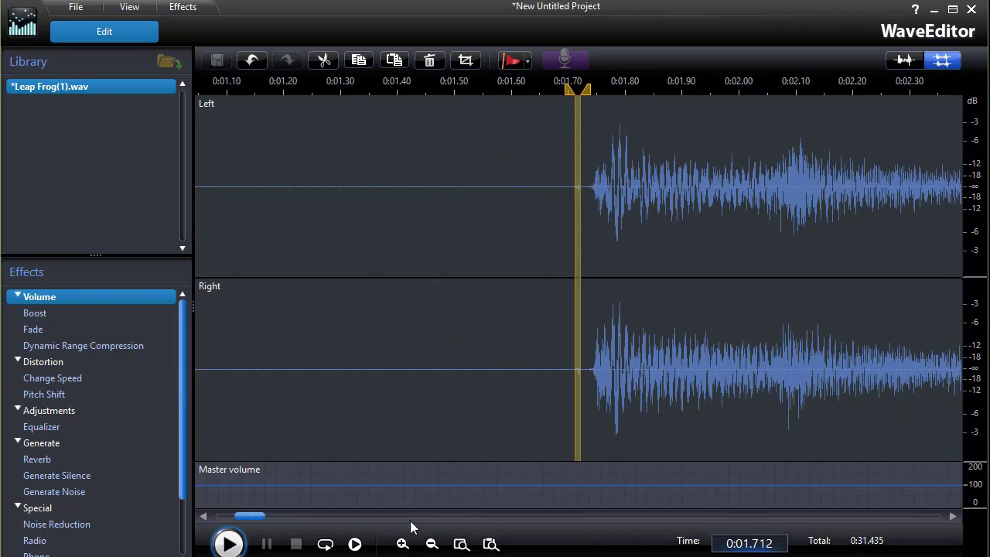
pyautogui.click(591, 113)
pyautogui.click(593, 116)
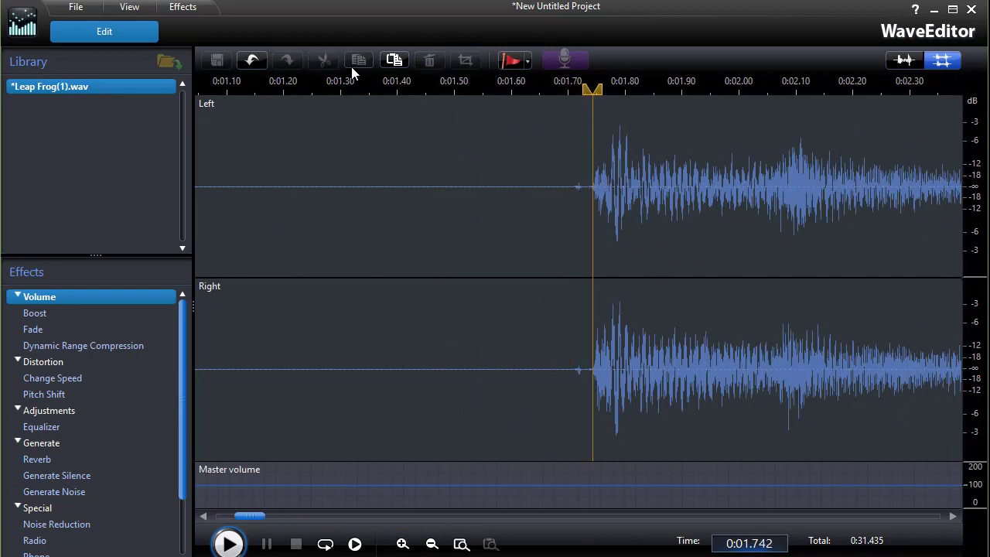
pyautogui.click(394, 60)
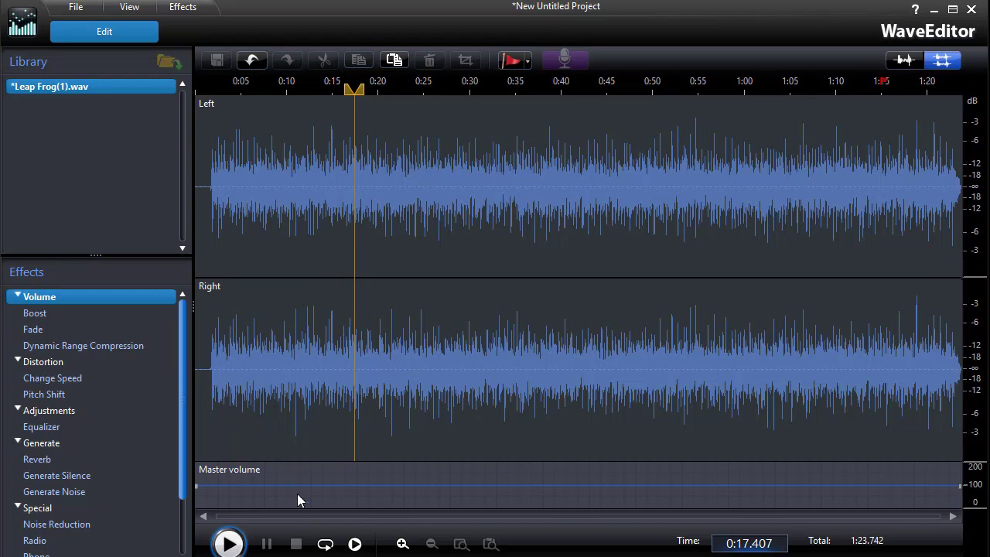
# Step: Cut the silent lead-in from 0:00 to 0:01.859, leaving the track at 1:21.883
pyautogui.click(211, 305)
pyautogui.click(401, 544)
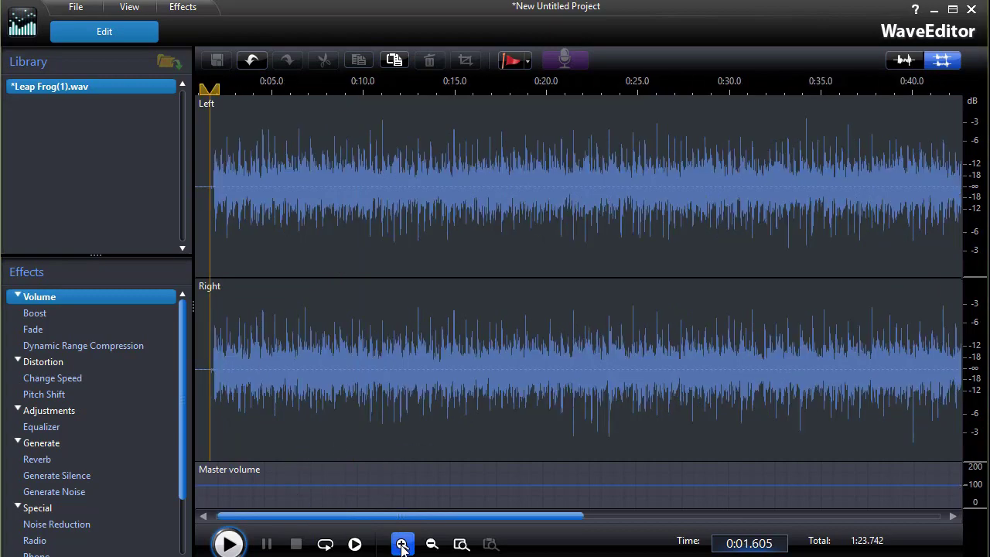
pyautogui.moveTo(278, 515); pyautogui.dragTo(266, 515)
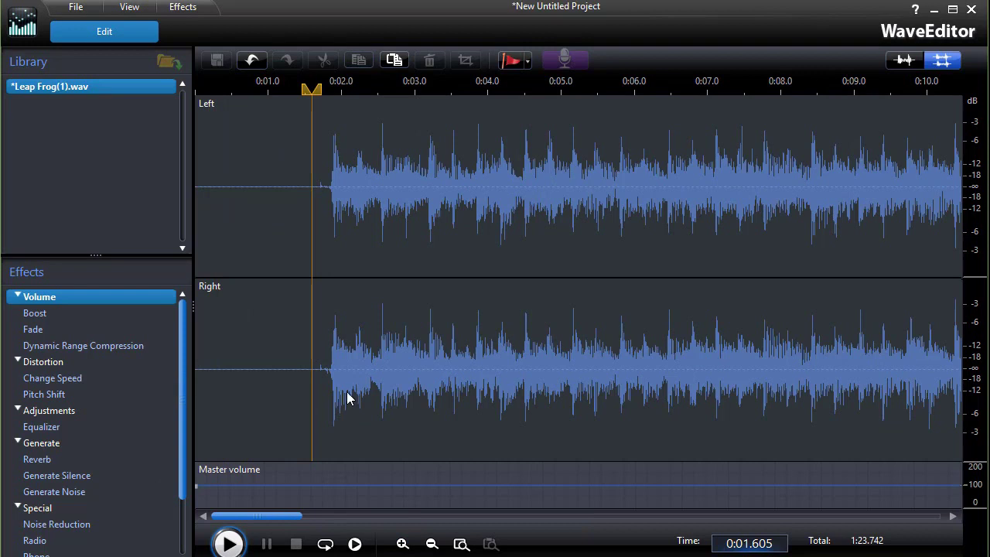
pyautogui.click(331, 375)
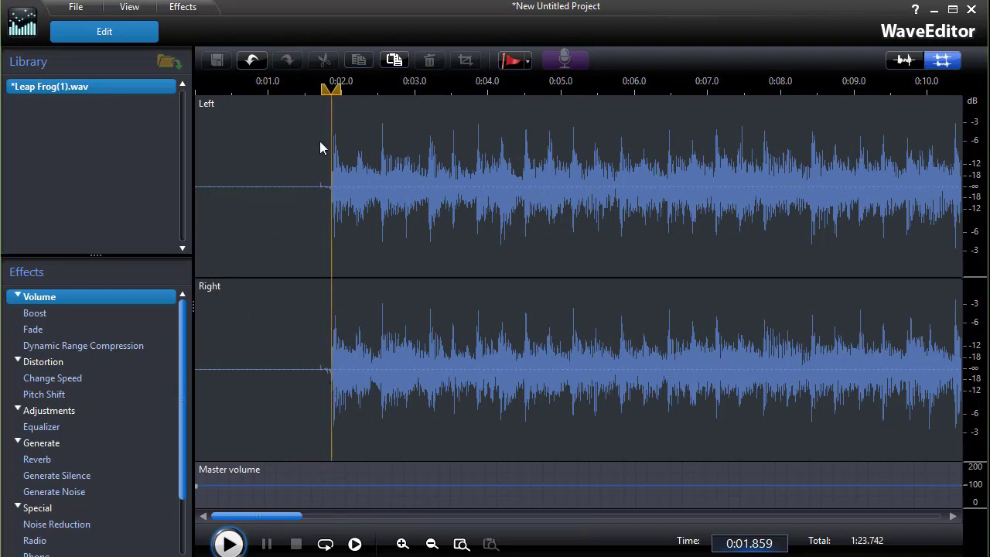
pyautogui.moveTo(328, 94); pyautogui.dragTo(129, 99)
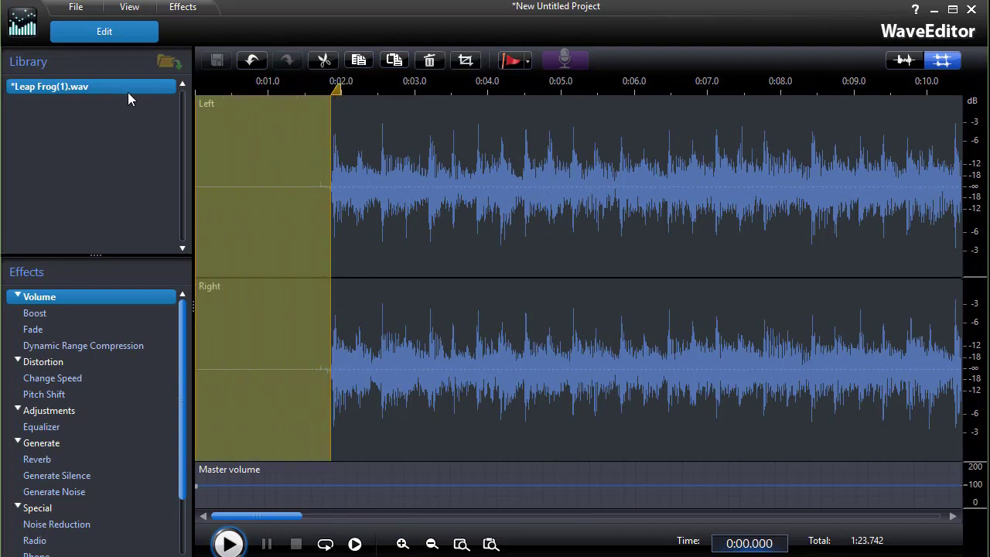
pyautogui.click(324, 61)
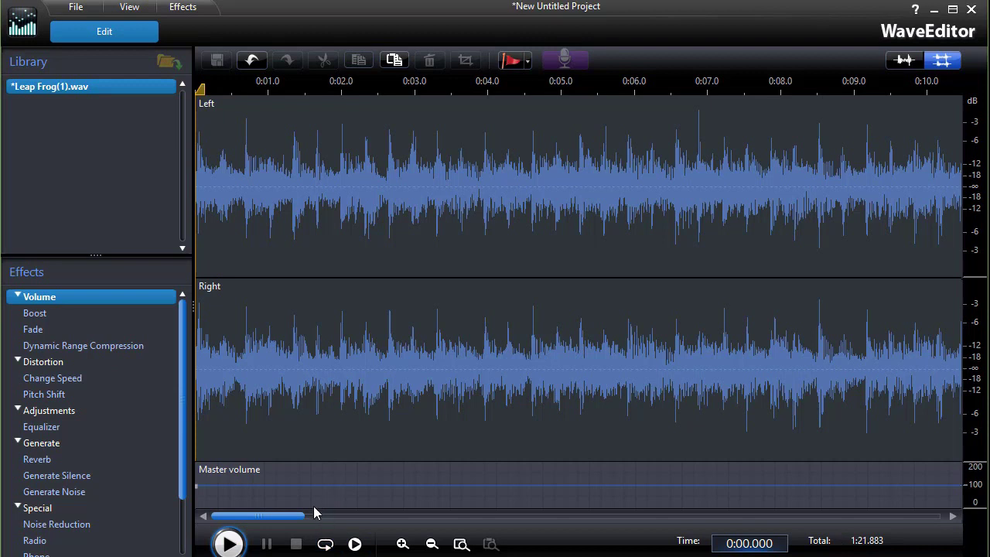
pyautogui.click(233, 544)
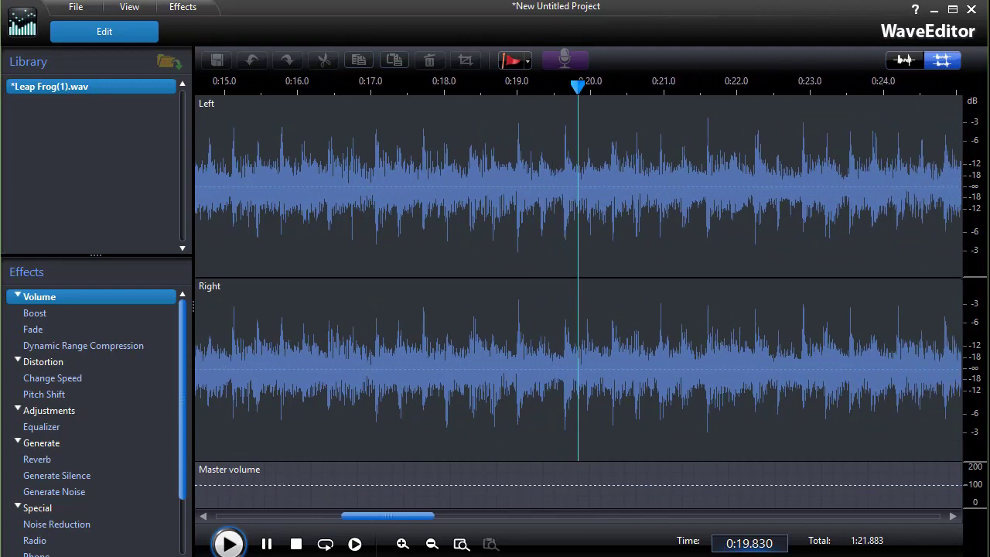
pyautogui.click(294, 544)
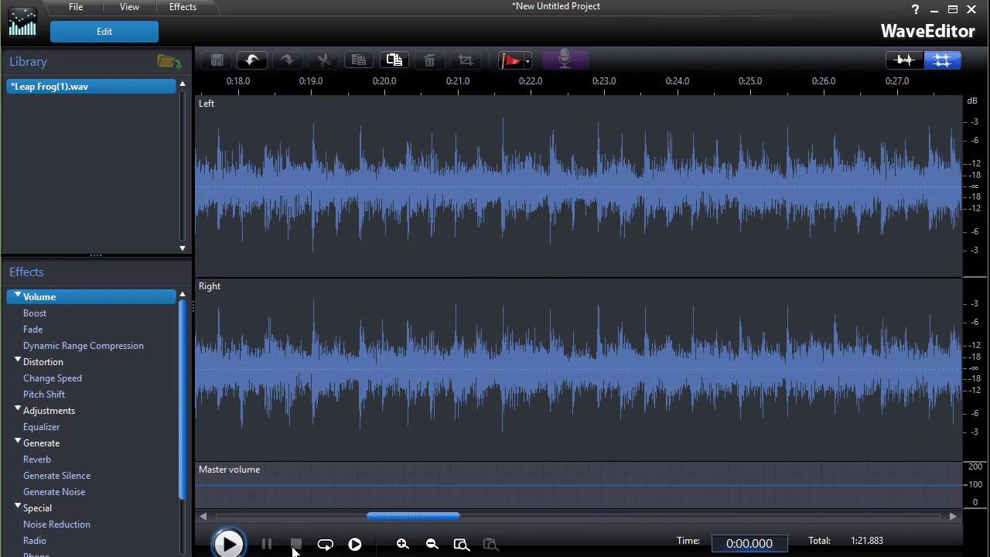
# Step: Close WaveEditor and save the changes to Leap Frog(1).wav
pyautogui.click(972, 9)
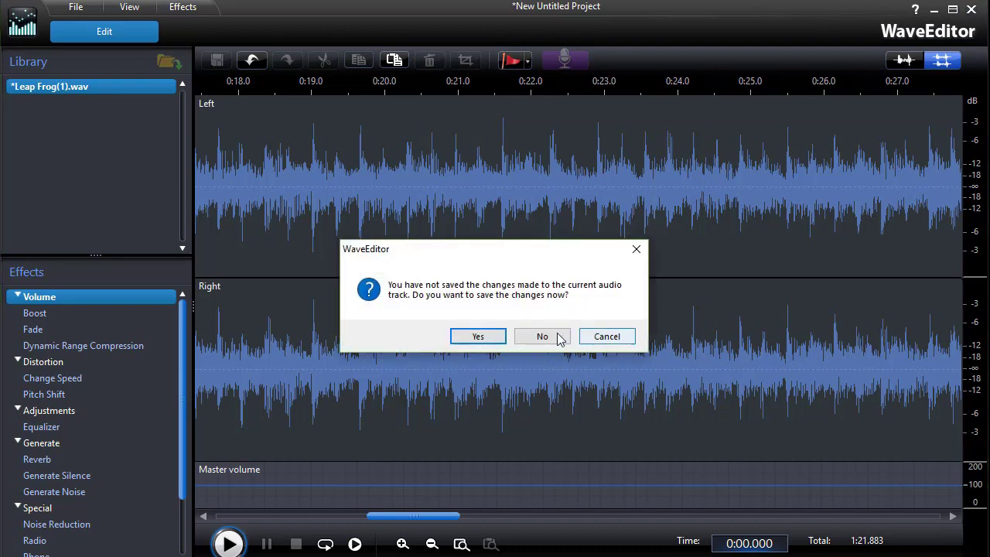
pyautogui.click(483, 338)
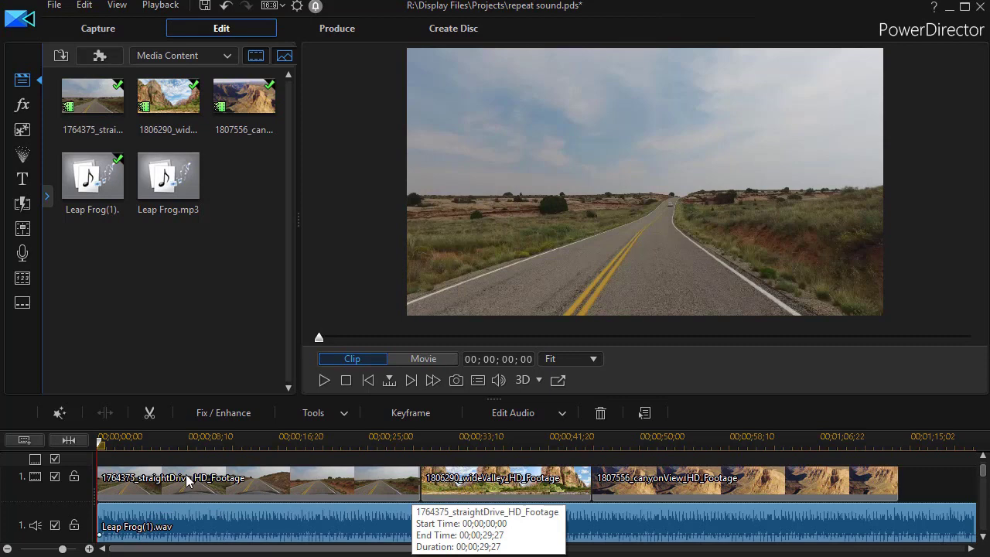
pyautogui.click(437, 443)
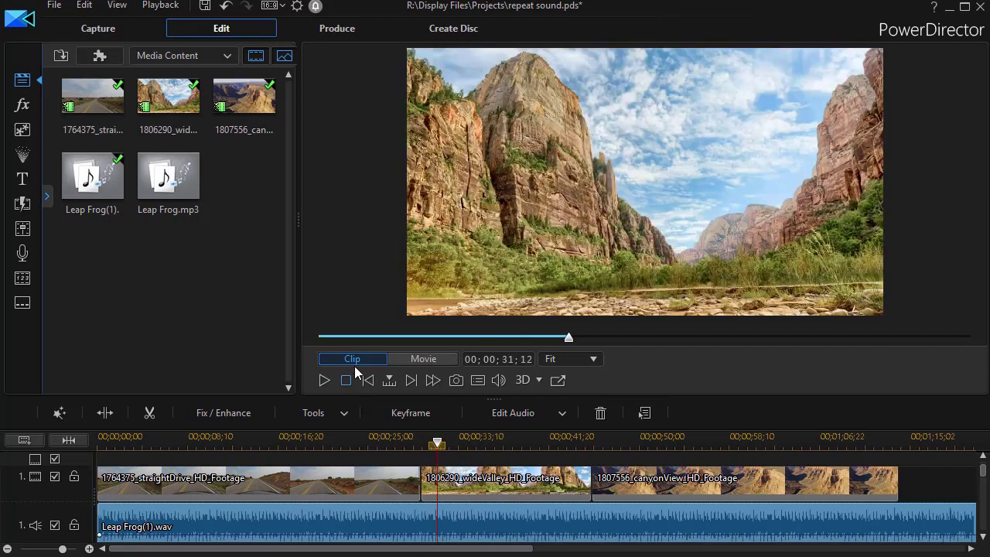
pyautogui.click(324, 379)
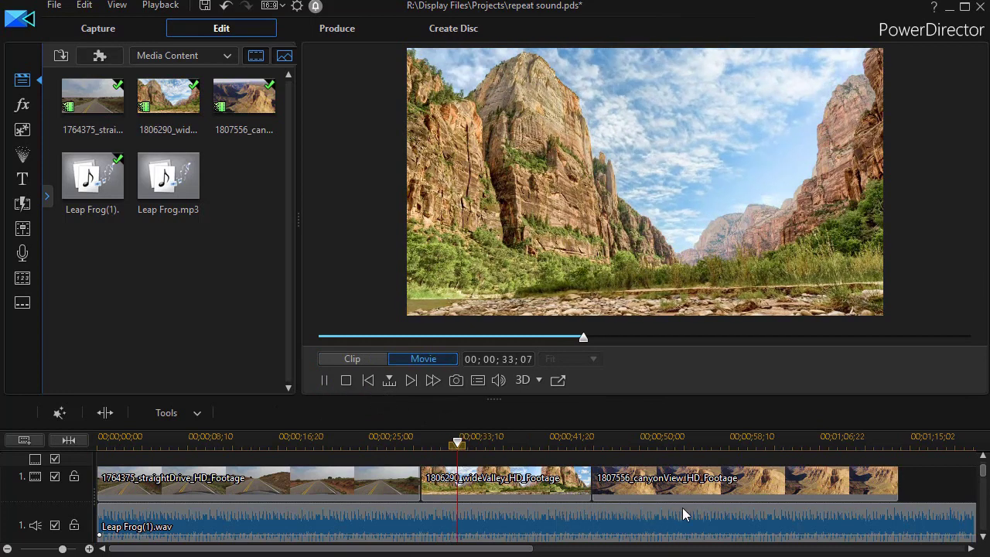
pyautogui.moveTo(522, 549); pyautogui.dragTo(681, 549)
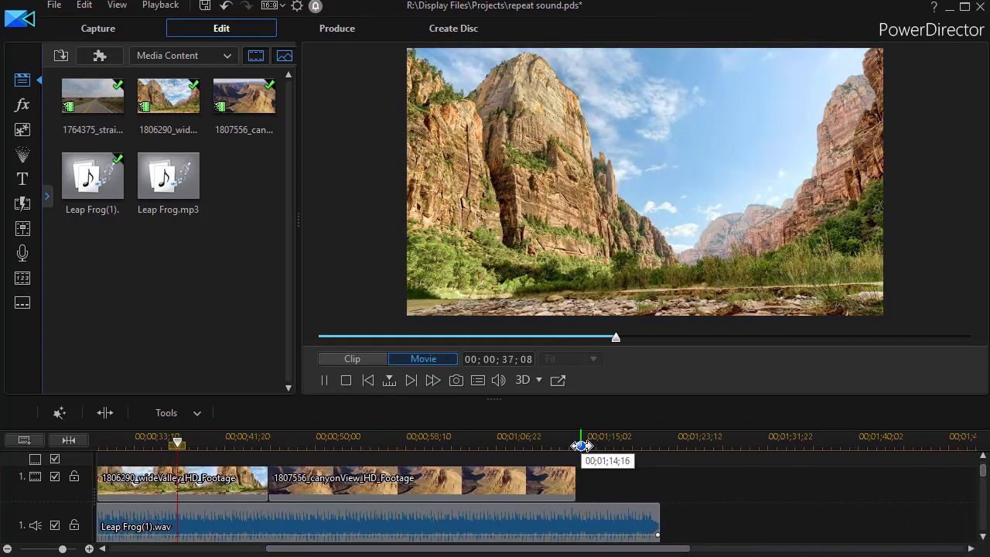
pyautogui.click(580, 445)
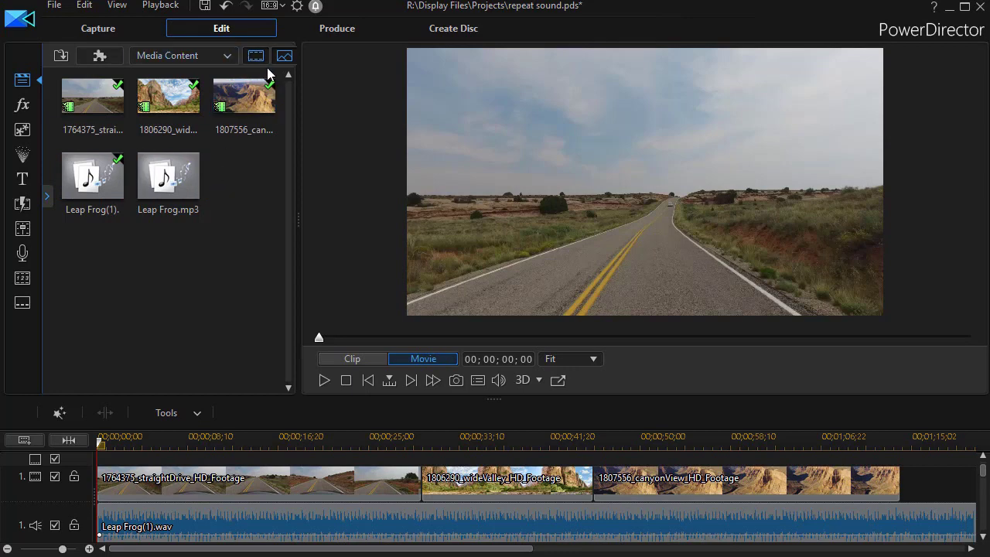
pyautogui.click(89, 188)
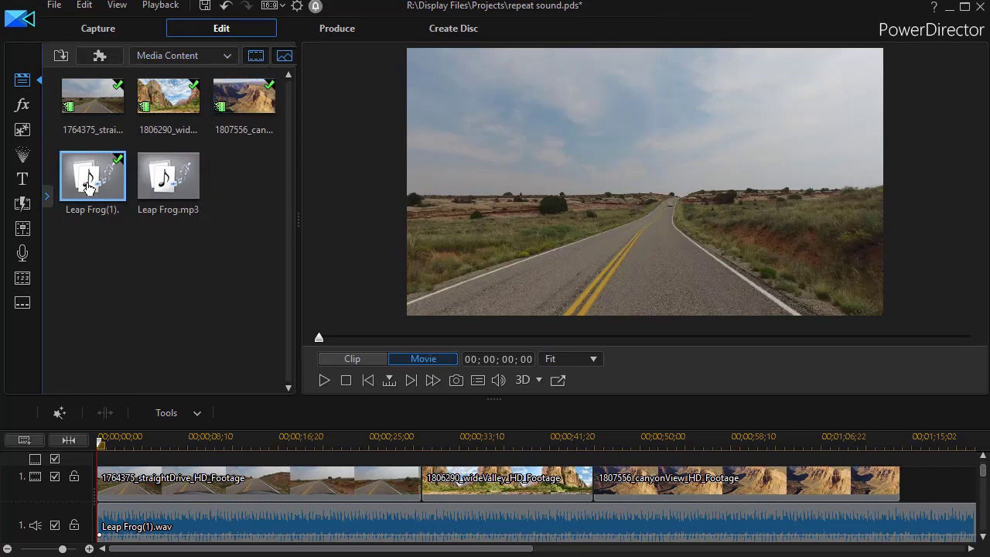